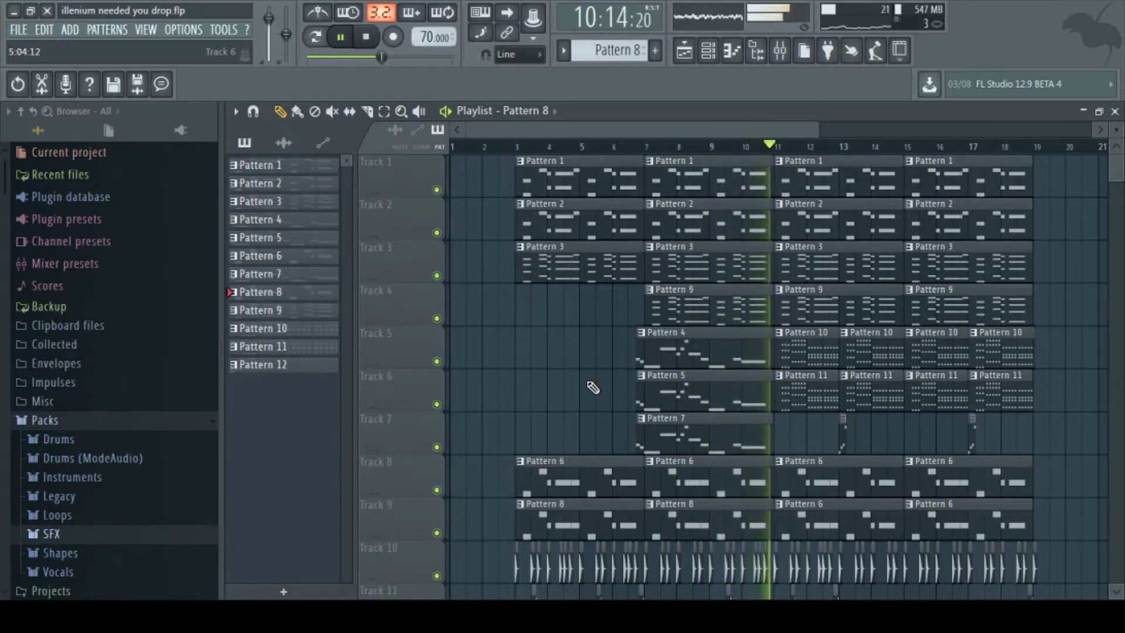
# Look over the playlist tracks from the melodic patterns down to the drum, effect and vocal clips while the arrangement plays.
pyautogui.scroll(-2, 593, 388)
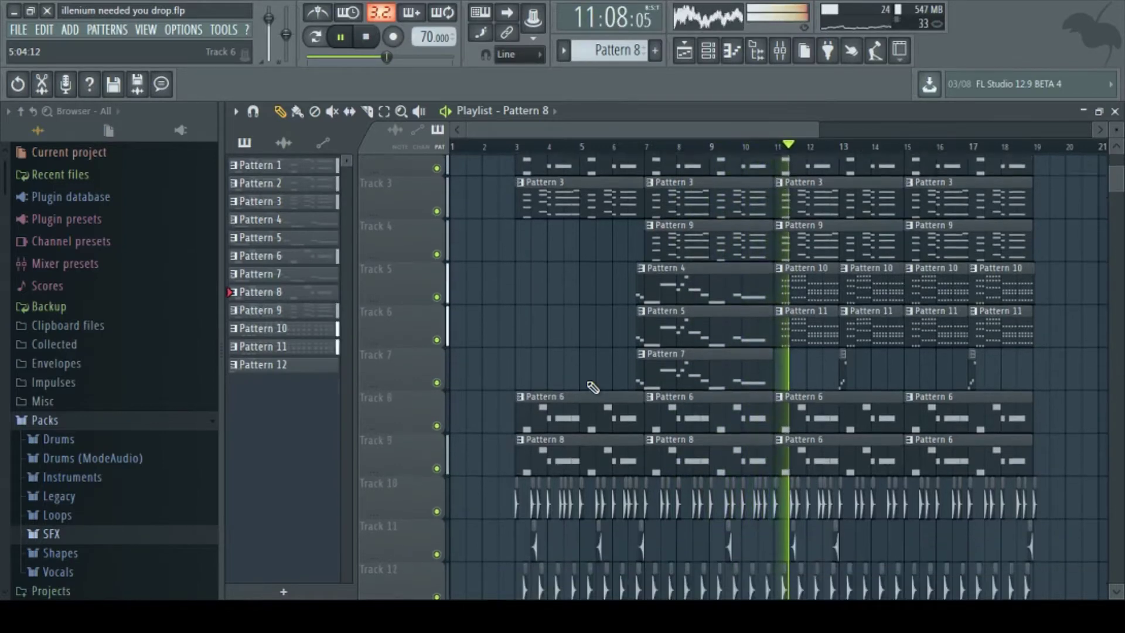
pyautogui.scroll(2, 593, 388)
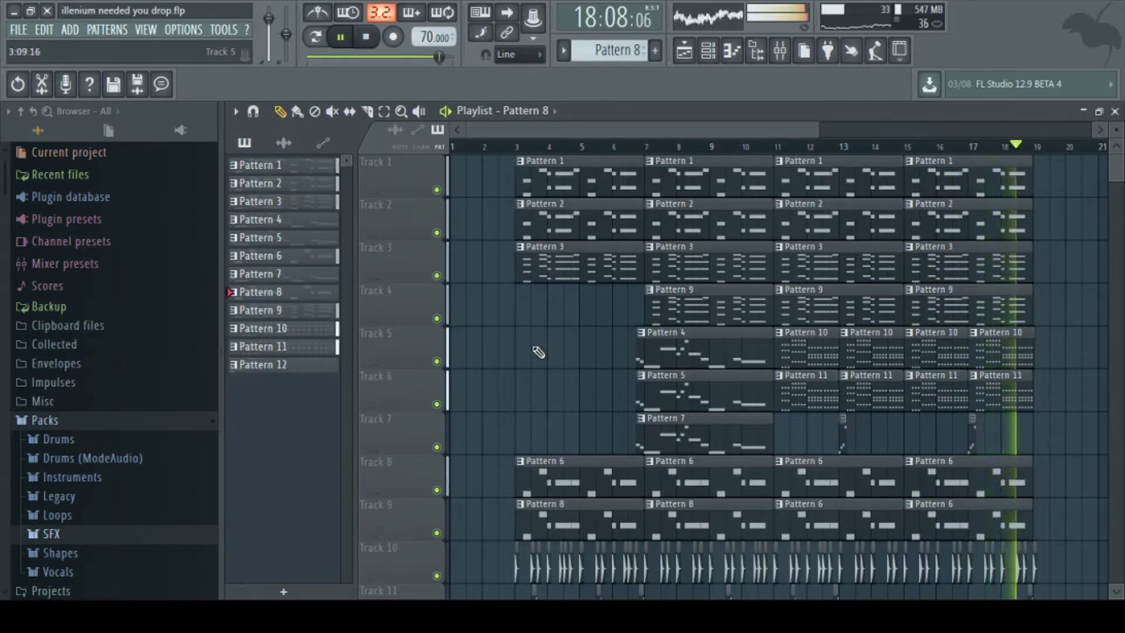
pyautogui.scroll(-6, 538, 353)
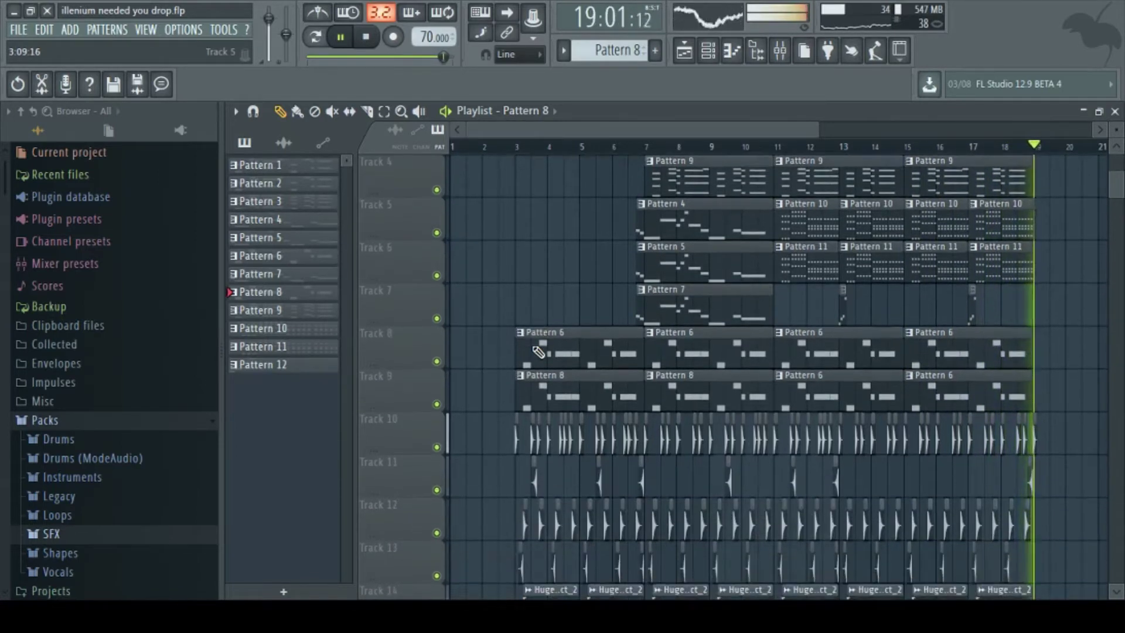
pyautogui.scroll(-4, 538, 352)
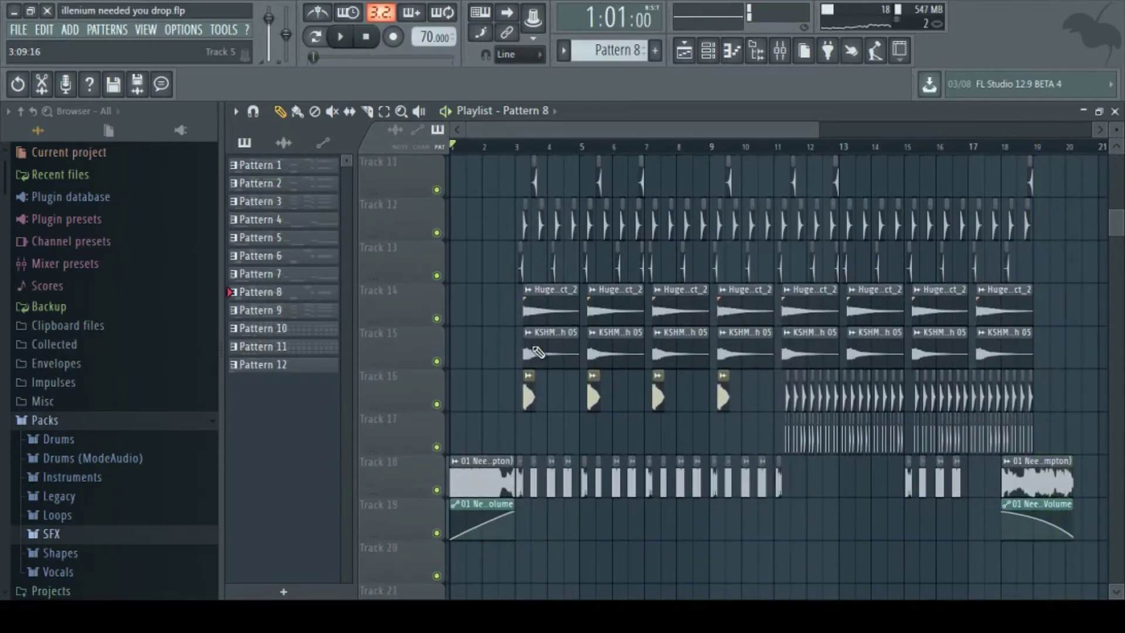
# Open Pattern 1's Sylenth1 notes in the piano roll, view them from bar 1, and play the pattern back.
pyautogui.scroll(10, 538, 352)
pyautogui.doubleClick(559, 193)
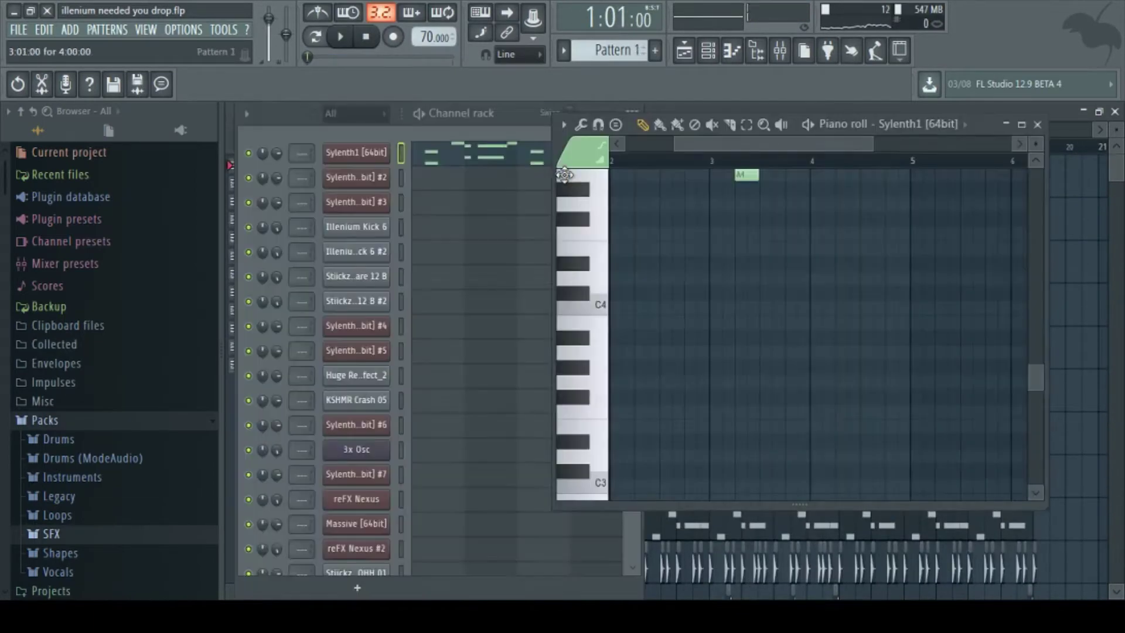
pyautogui.scroll(5, 756, 246)
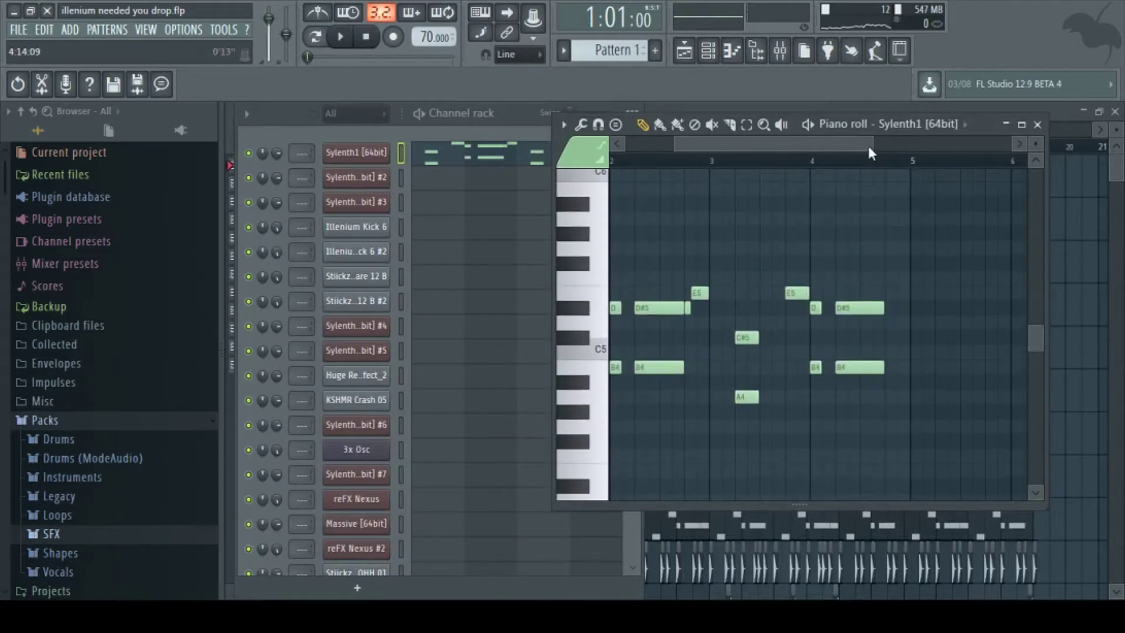
pyautogui.moveTo(869, 148); pyautogui.dragTo(772, 142)
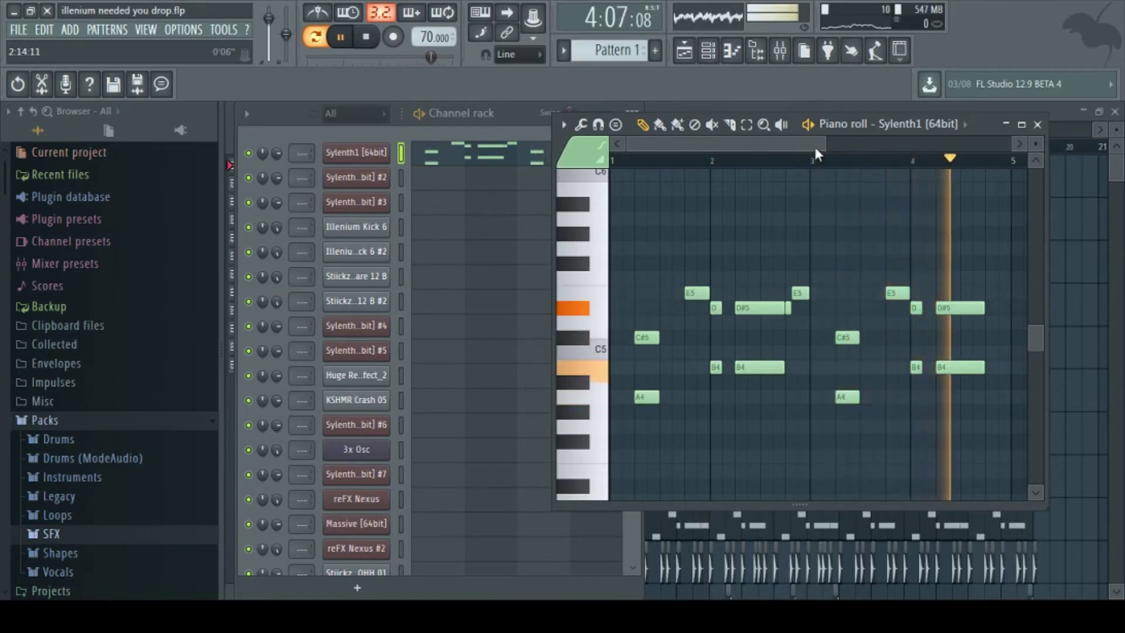
pyautogui.press('space')
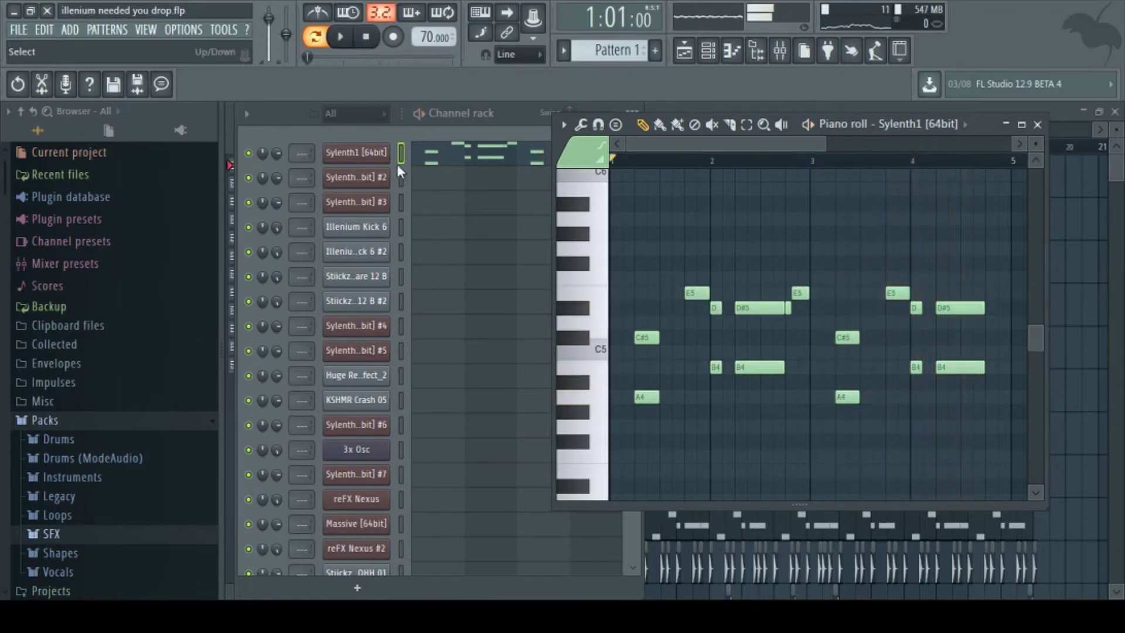
# Show Pattern 2's Sylenth1 #2 notes in the piano roll, and audition Pattern 3's chords on Sylenth1 #3.
pyautogui.scroll(-1, 620, 54)
pyautogui.click(502, 178)
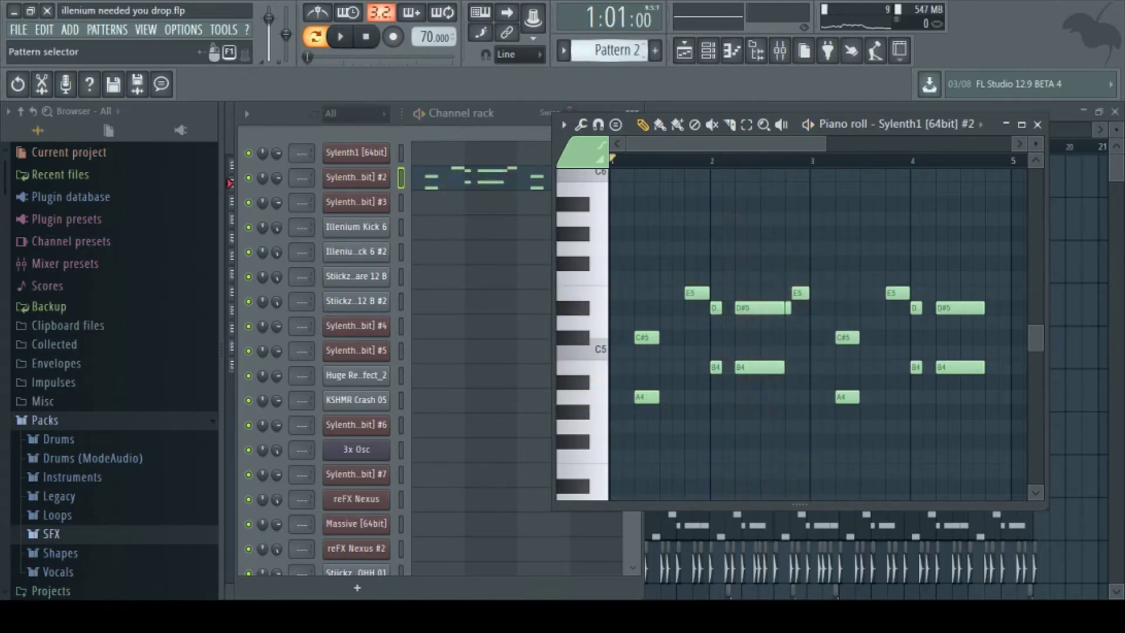
pyautogui.scroll(1, 611, 51)
pyautogui.click(500, 202)
pyautogui.scroll(-4, 789, 356)
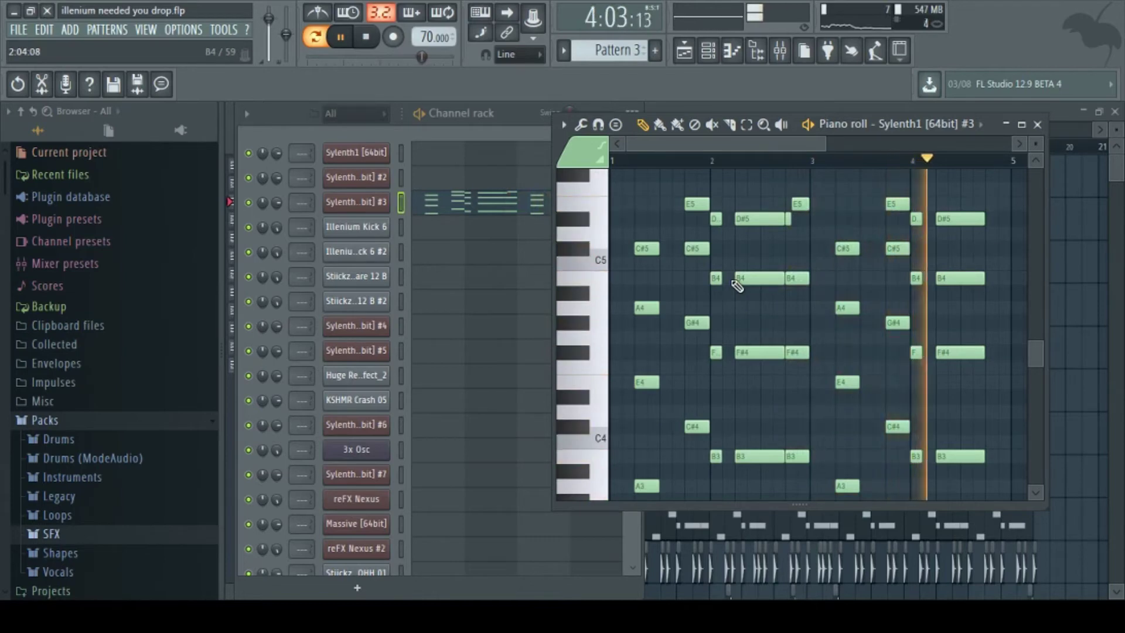
pyautogui.press('space')
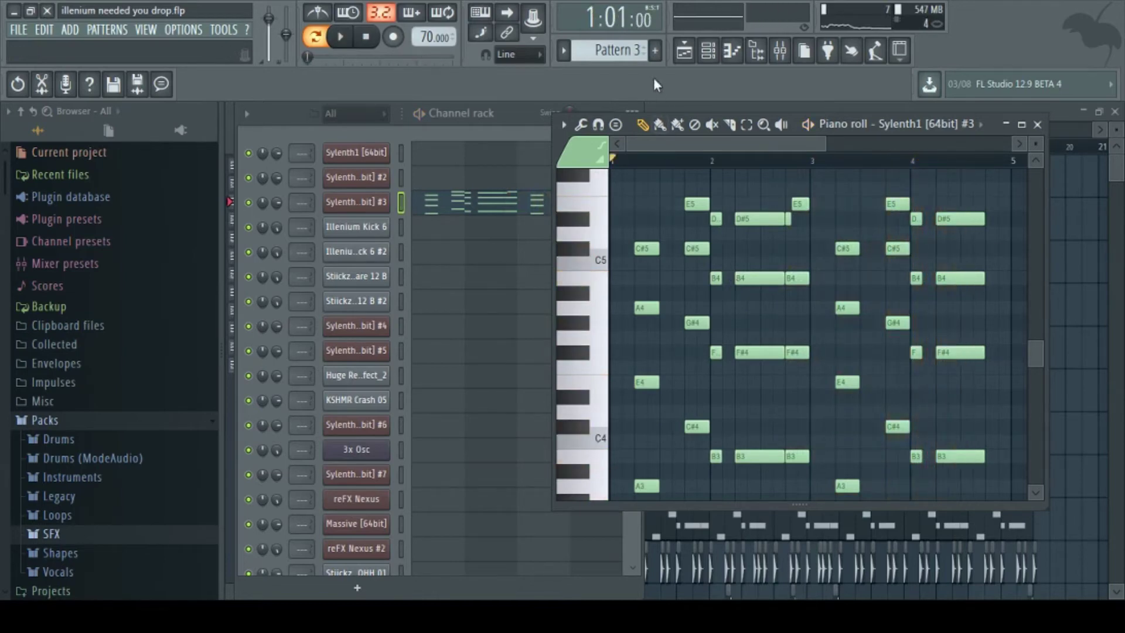
# Show Pattern 4's melody on Sylenth1 #4 in the piano roll and play it back.
pyautogui.scroll(-1, 616, 51)
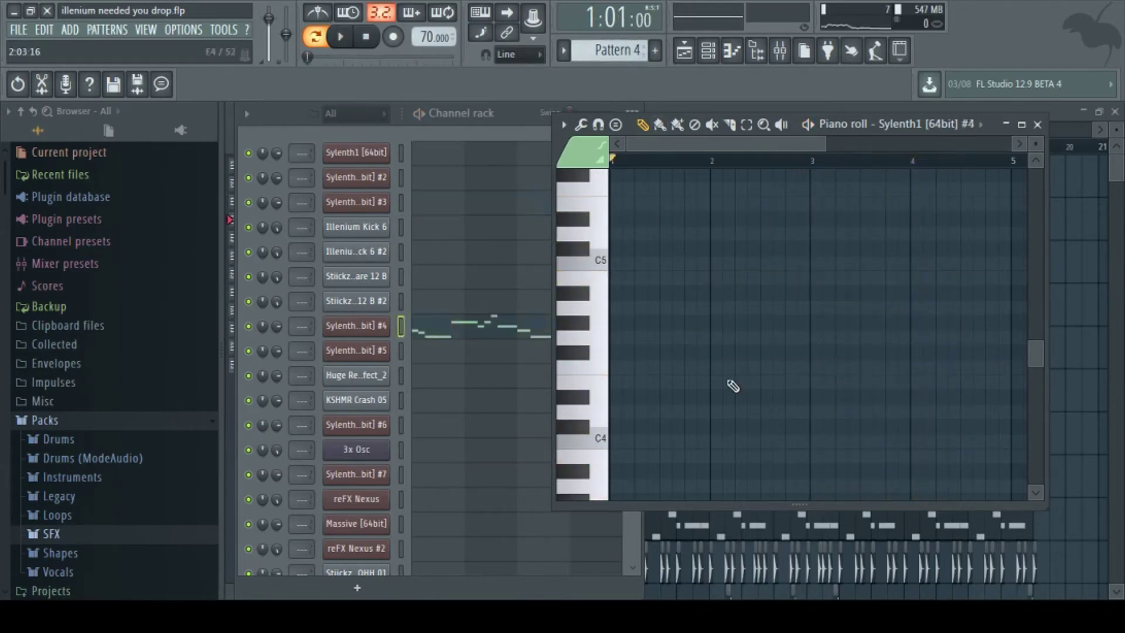
pyautogui.scroll(5, 733, 385)
pyautogui.press('space')
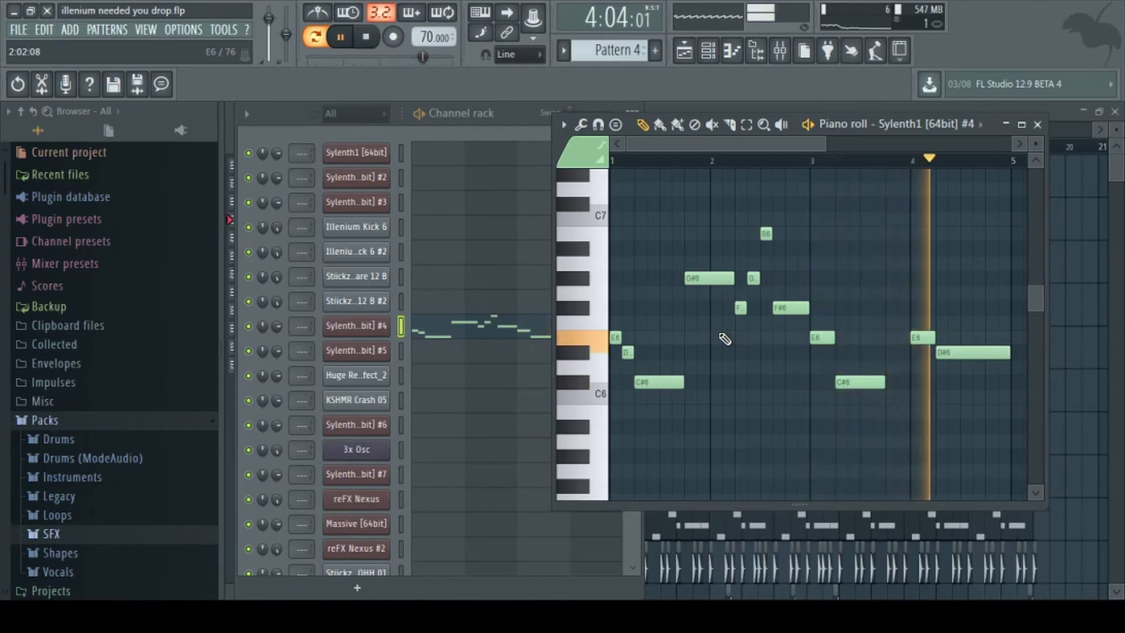
pyautogui.press('space')
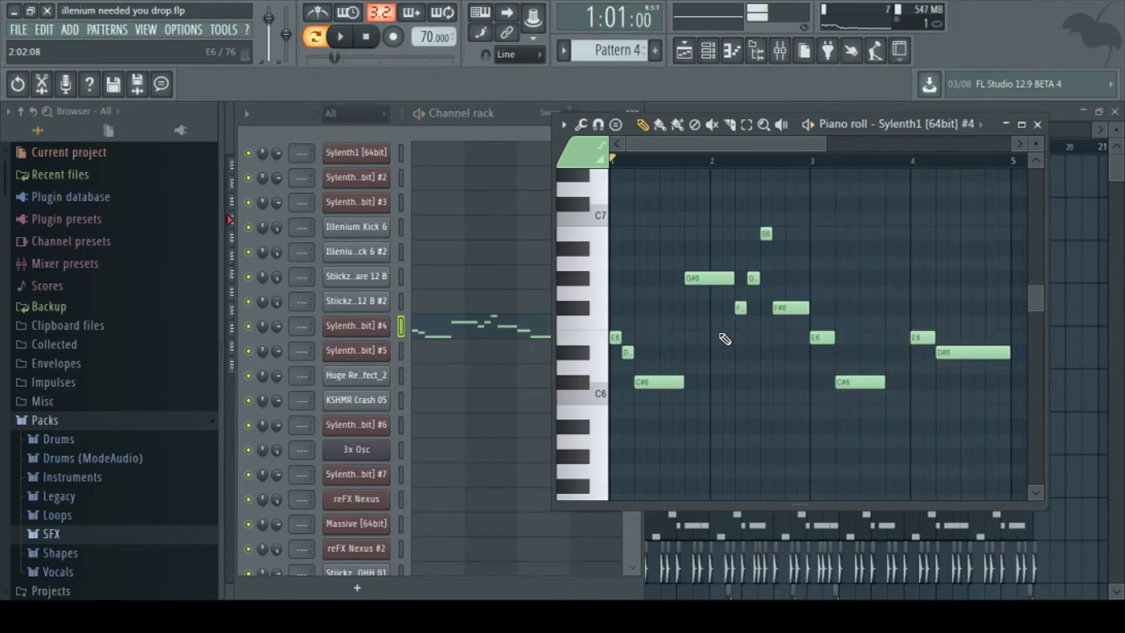
# Audition Pattern 5's melody on Sylenth1 #5 and Pattern 6's bass notes on 3x Osc in the piano roll.
pyautogui.scroll(-1, 626, 59)
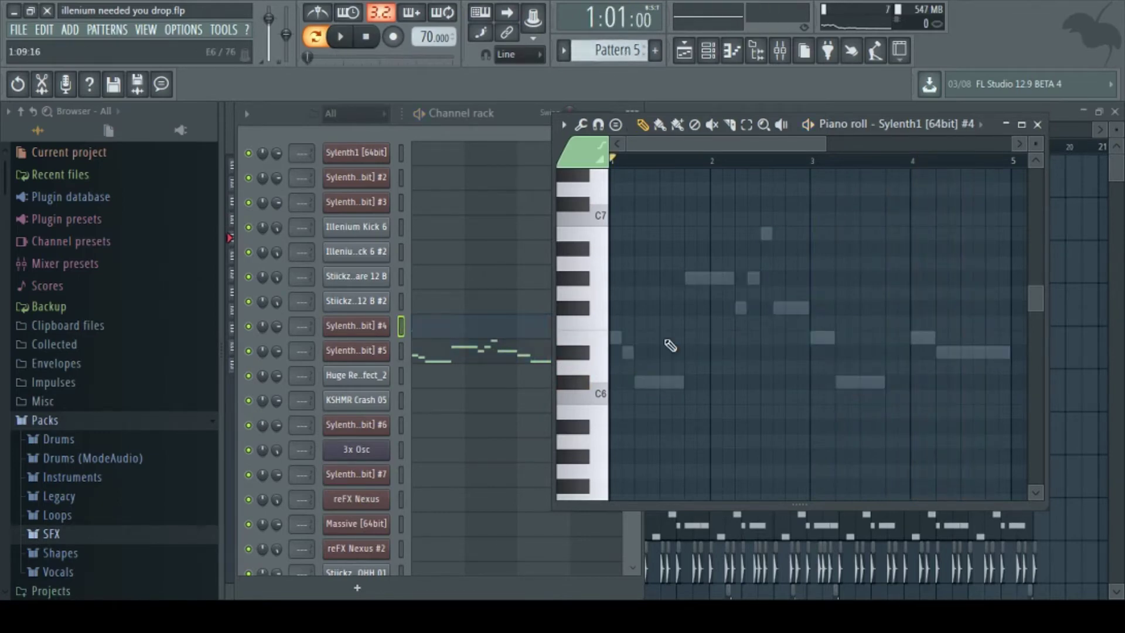
pyautogui.click(502, 364)
pyautogui.press('space')
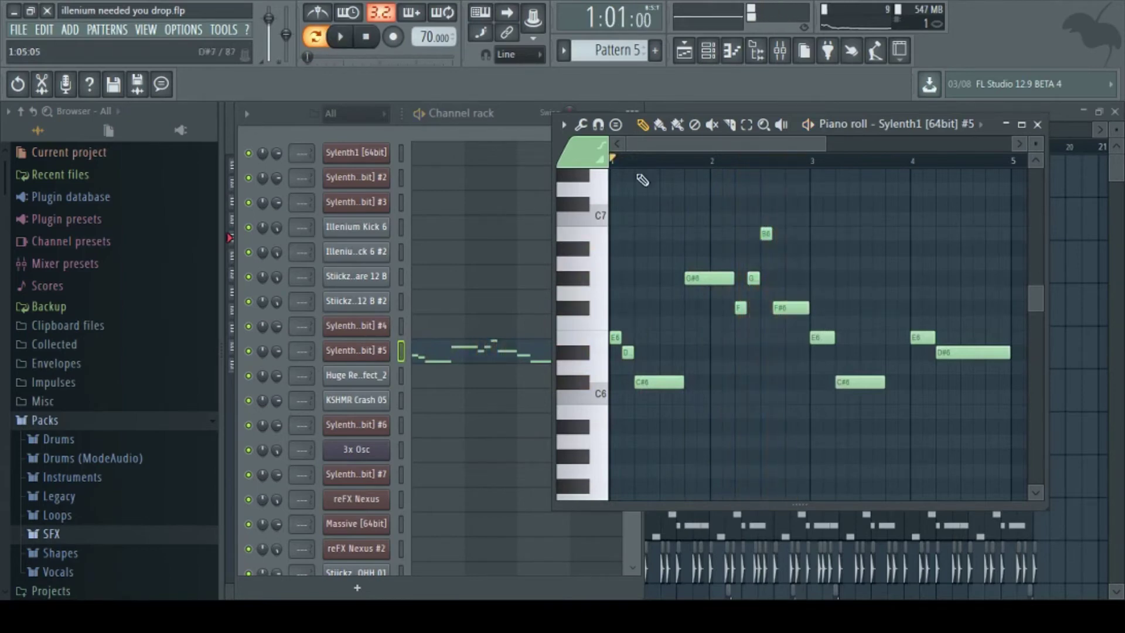
pyautogui.scroll(-1, 623, 55)
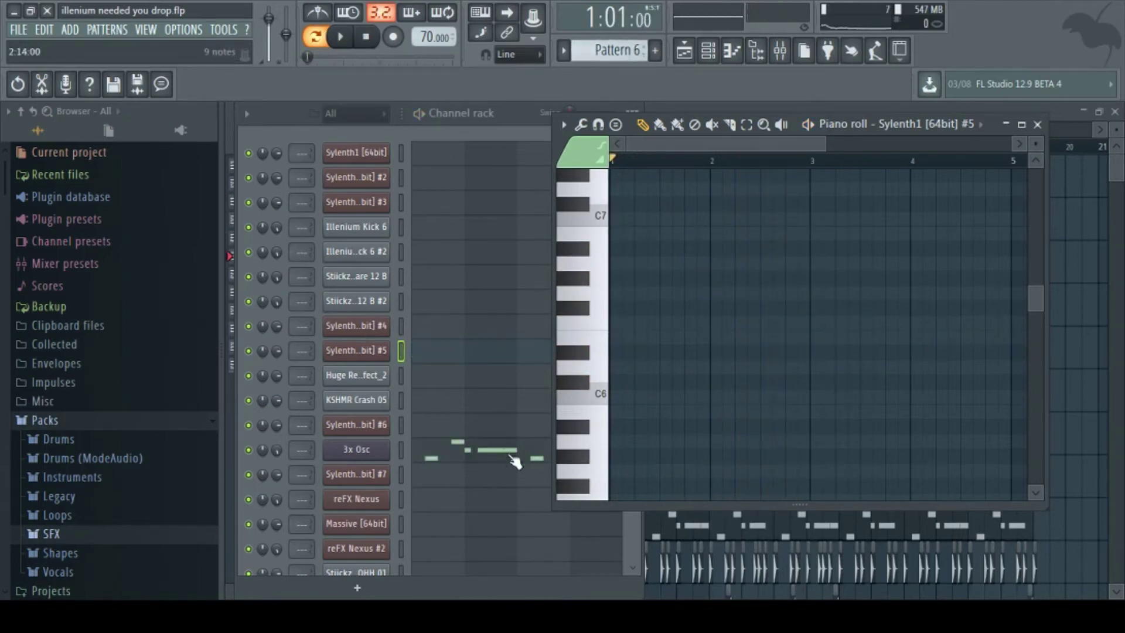
pyautogui.press('space')
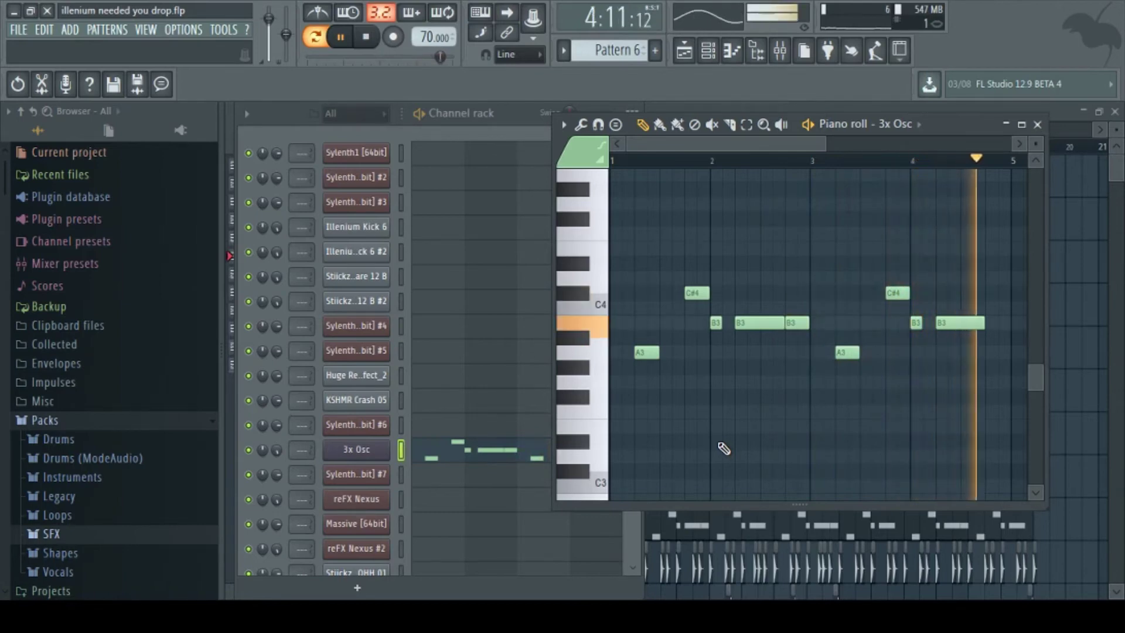
# Show Pattern 7's melody on Sylenth1 #7 in the piano roll and play it back.
pyautogui.scroll(-1, 635, 54)
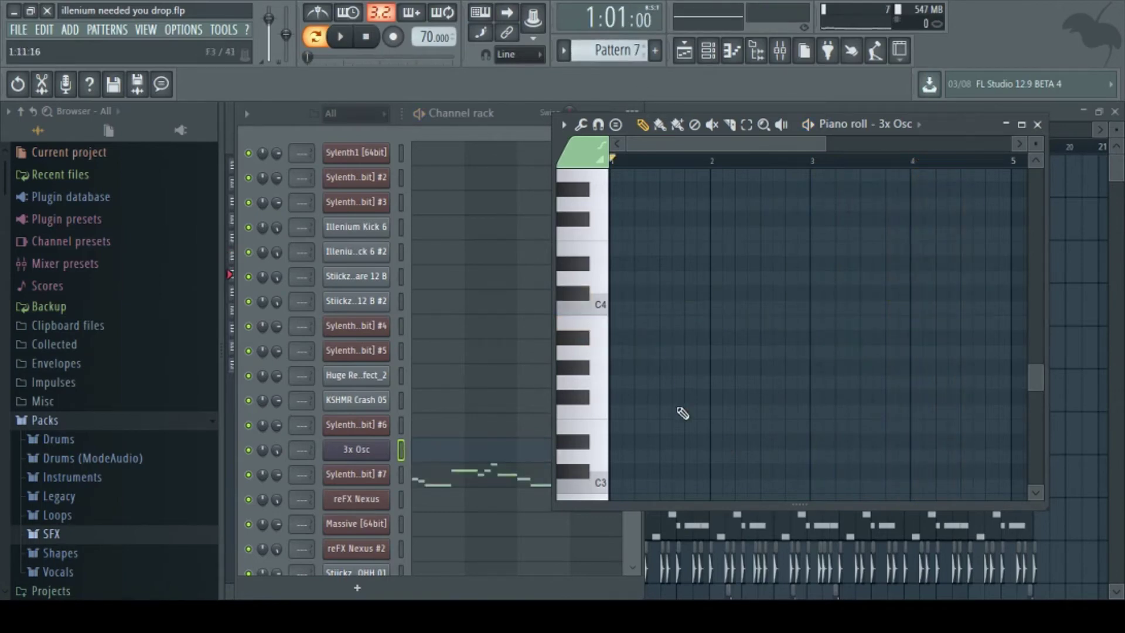
pyautogui.scroll(-5, 683, 413)
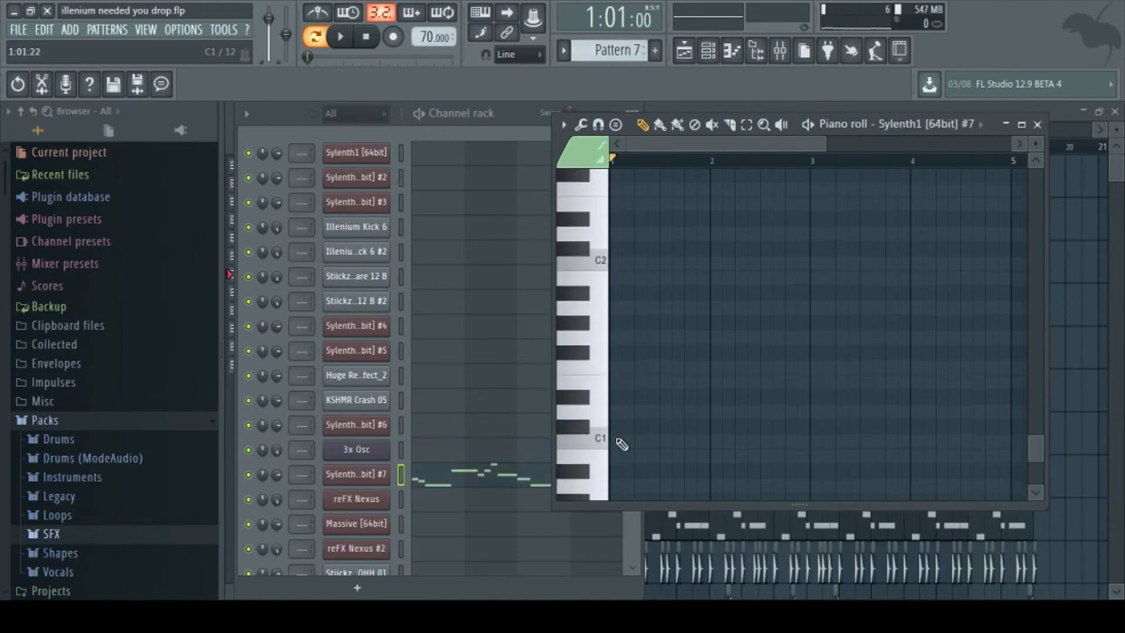
pyautogui.scroll(12, 620, 443)
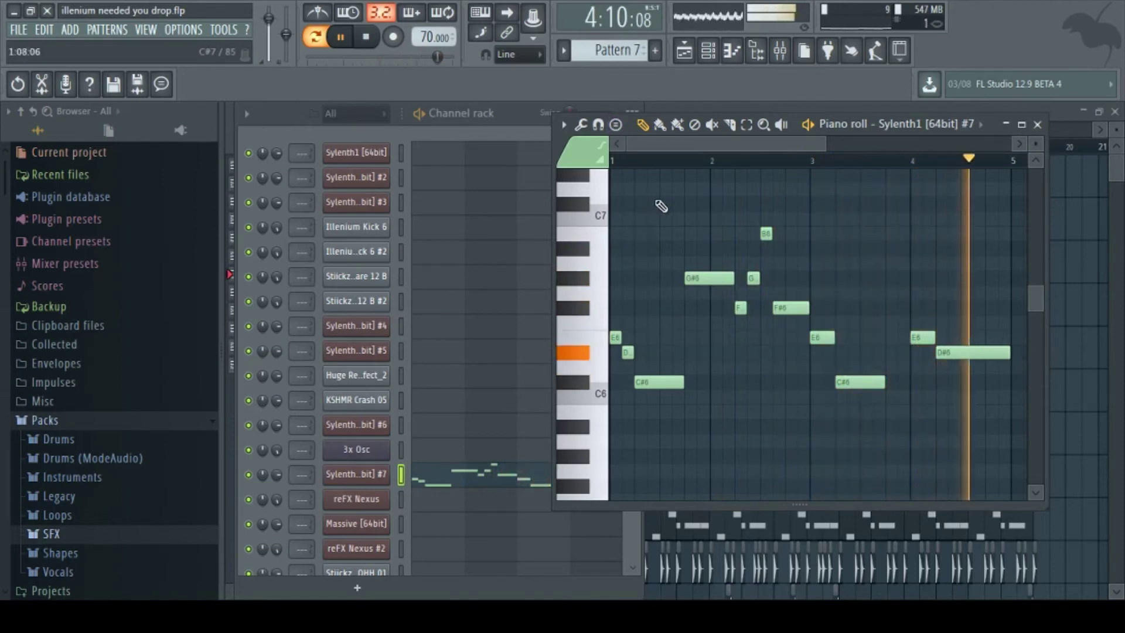
pyautogui.press('space')
# Show Pattern 8's bass notes on reFX Nexus in the piano roll and play part of them.
pyautogui.scroll(-1, 619, 54)
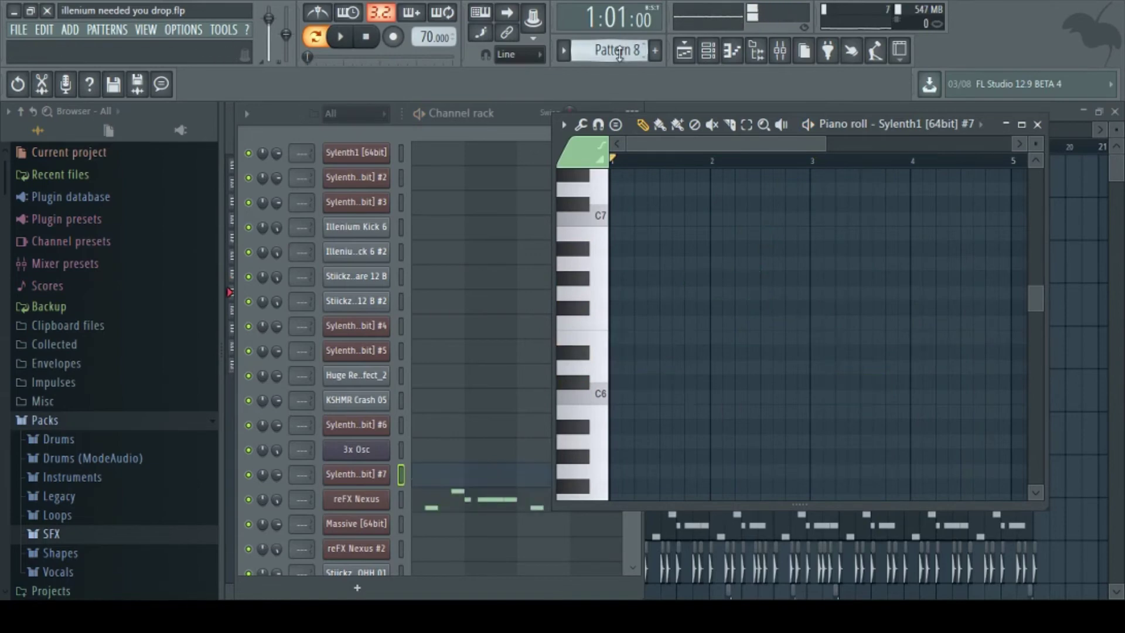
pyautogui.scroll(-8, 701, 394)
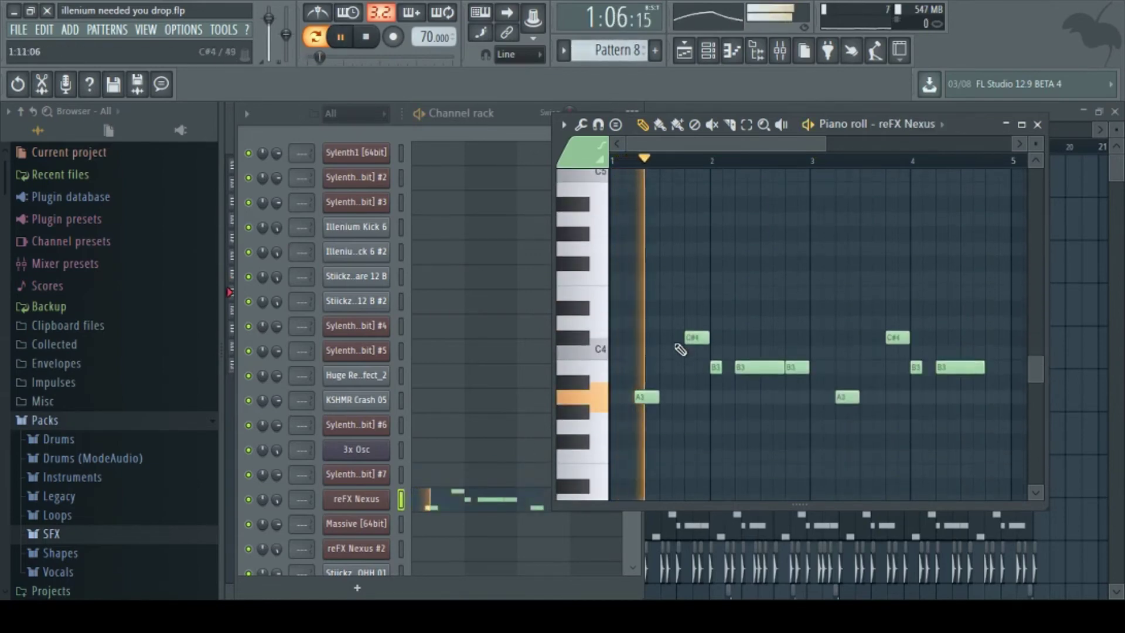
pyautogui.scroll(-1, 683, 358)
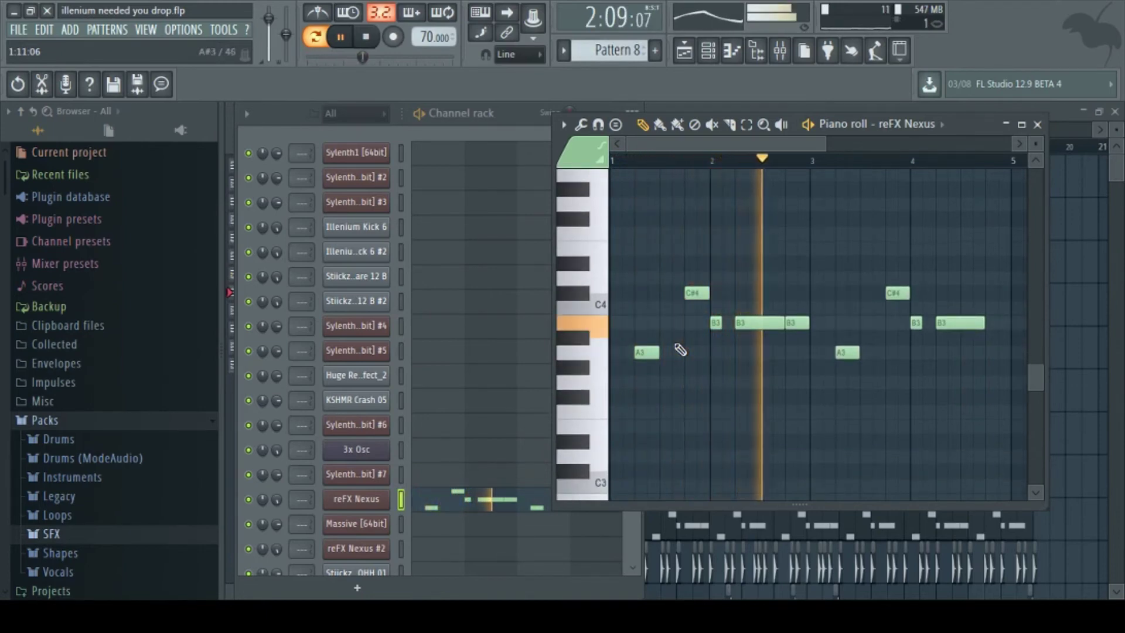
pyautogui.press('space')
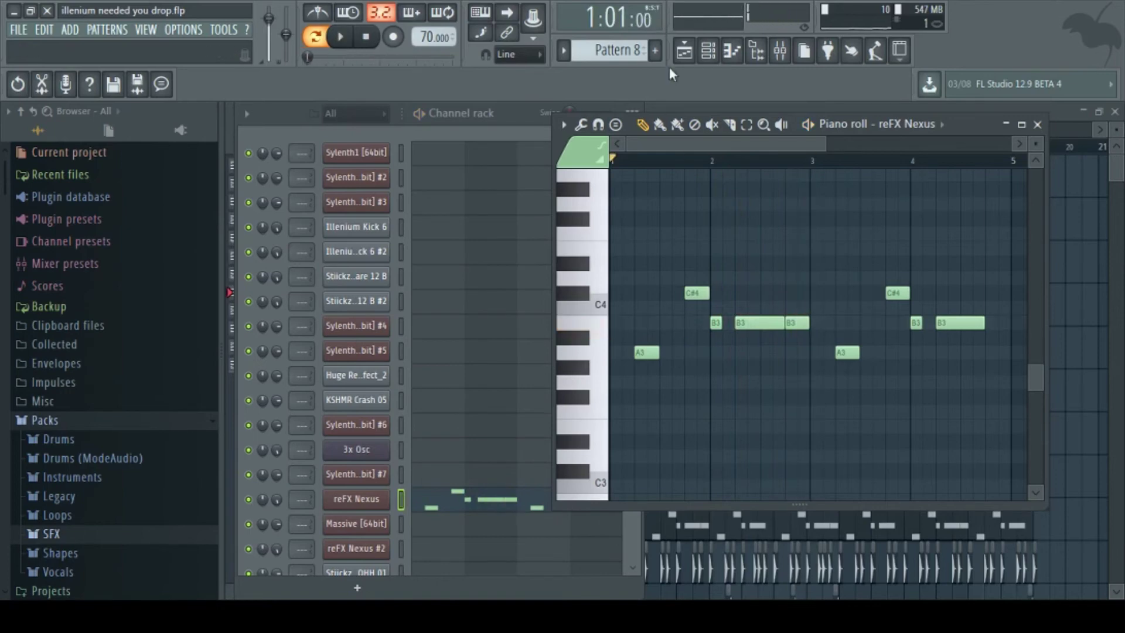
# Show Pattern 9's chords on Massive in the piano roll and play them back.
pyautogui.scroll(-1, 633, 52)
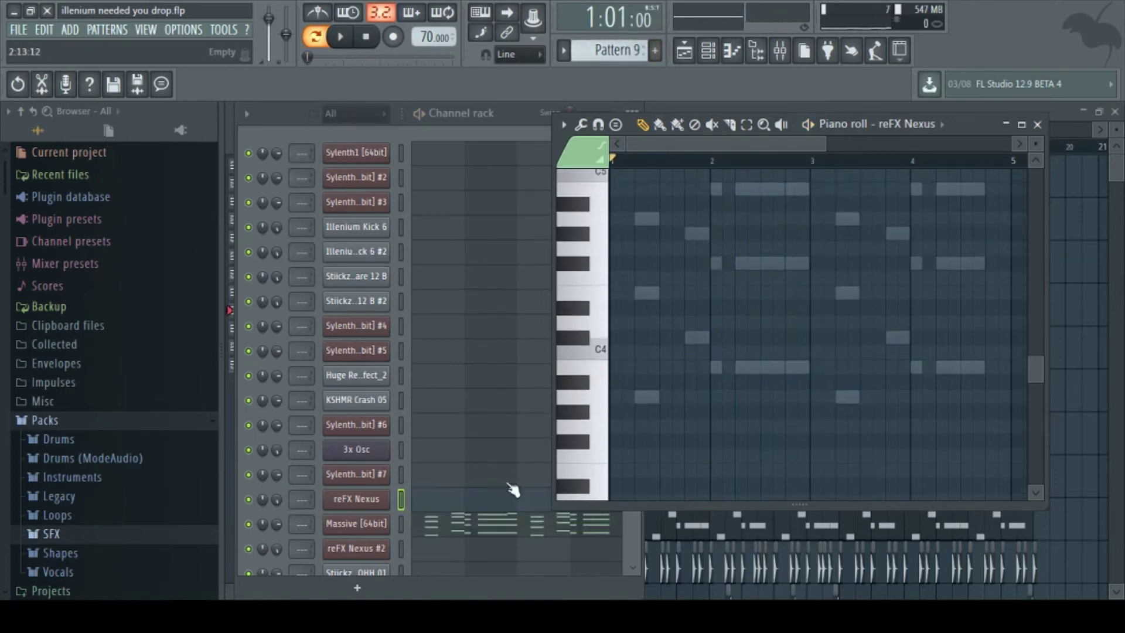
pyautogui.click(502, 523)
pyautogui.scroll(3, 673, 352)
pyautogui.press('space')
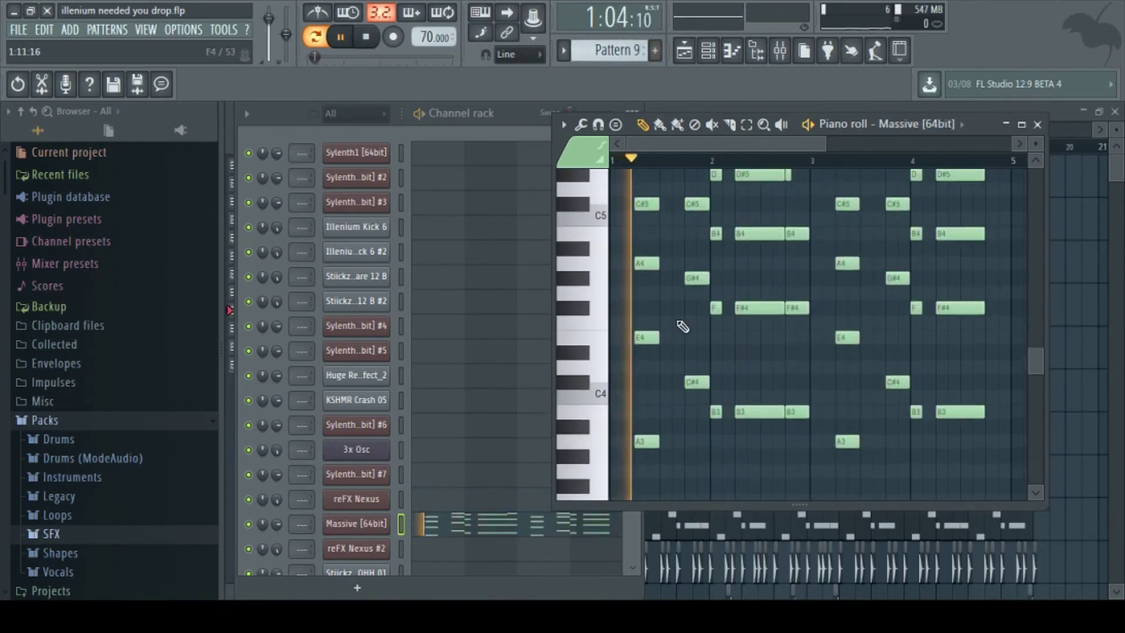
pyautogui.scroll(1, 682, 326)
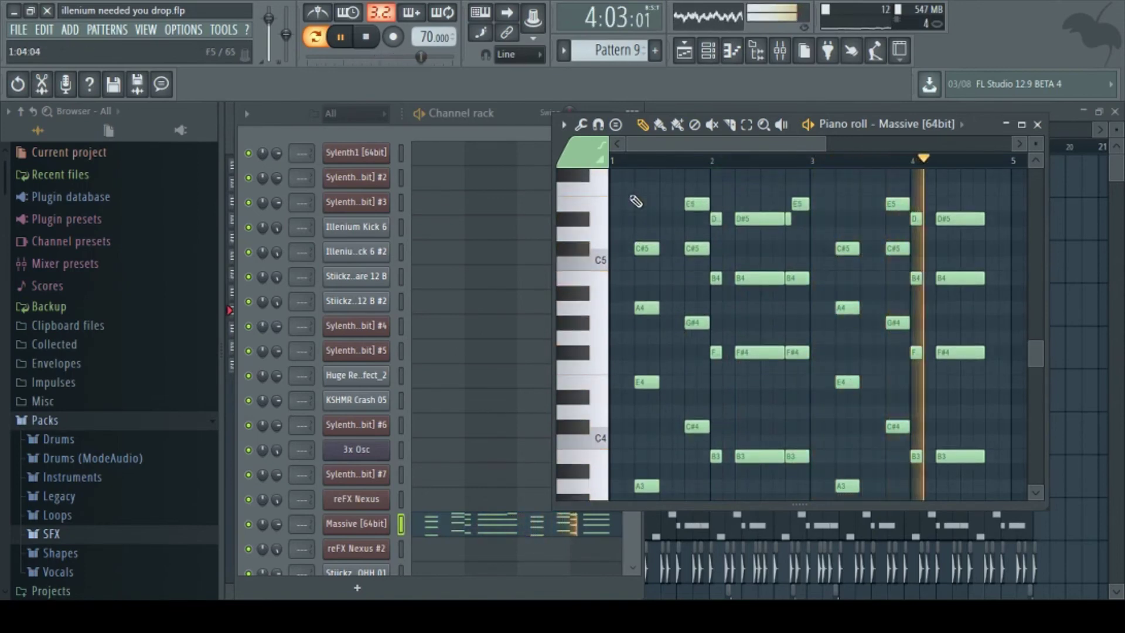
pyautogui.press('space')
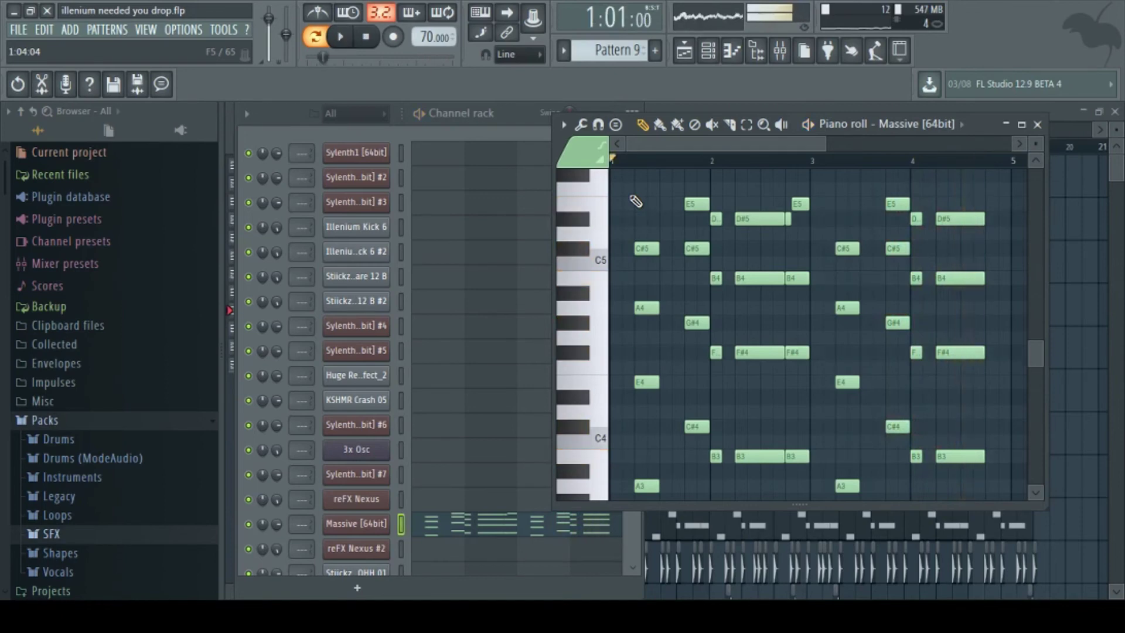
# Show Pattern 10's short repeated chords on reFX Nexus #2 in the piano roll and play them back.
pyautogui.scroll(-1, 627, 52)
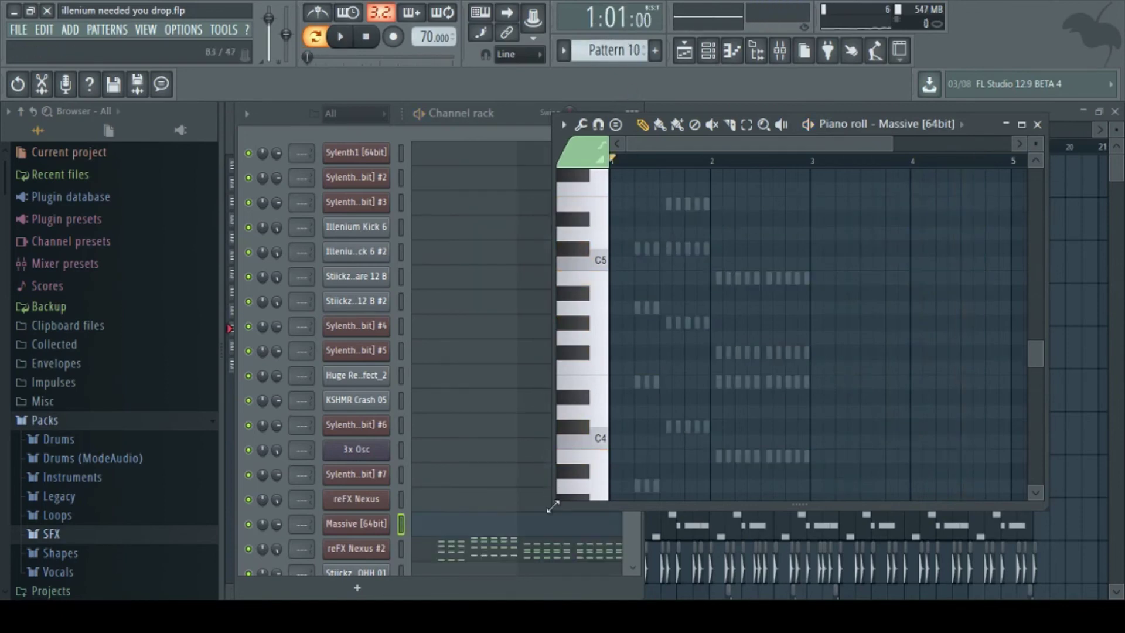
pyautogui.click(559, 550)
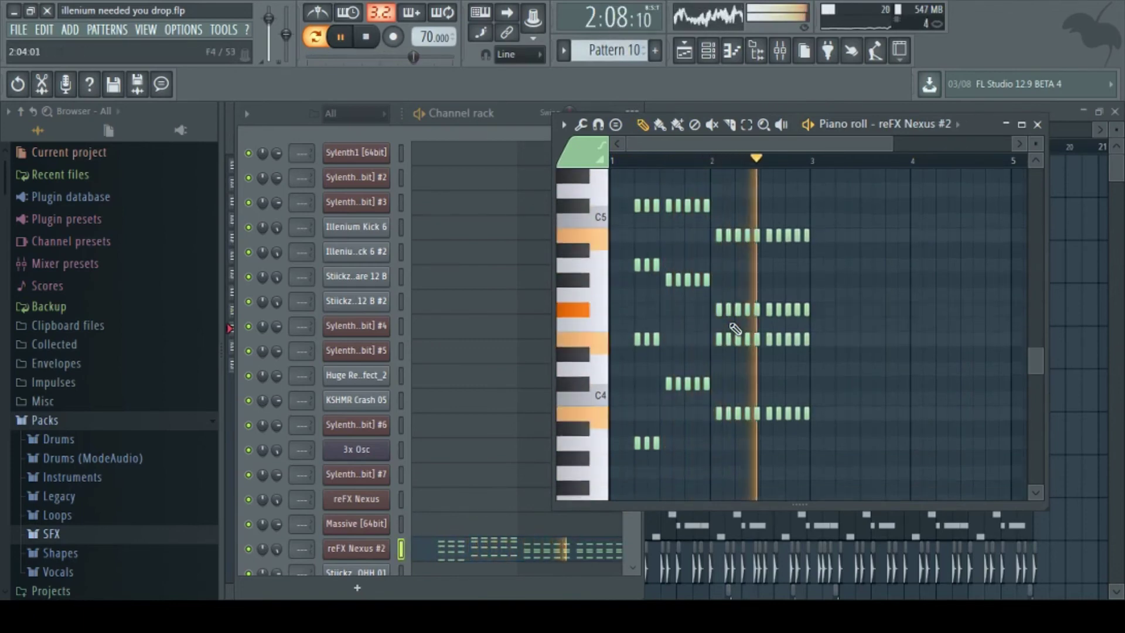
pyautogui.press('space')
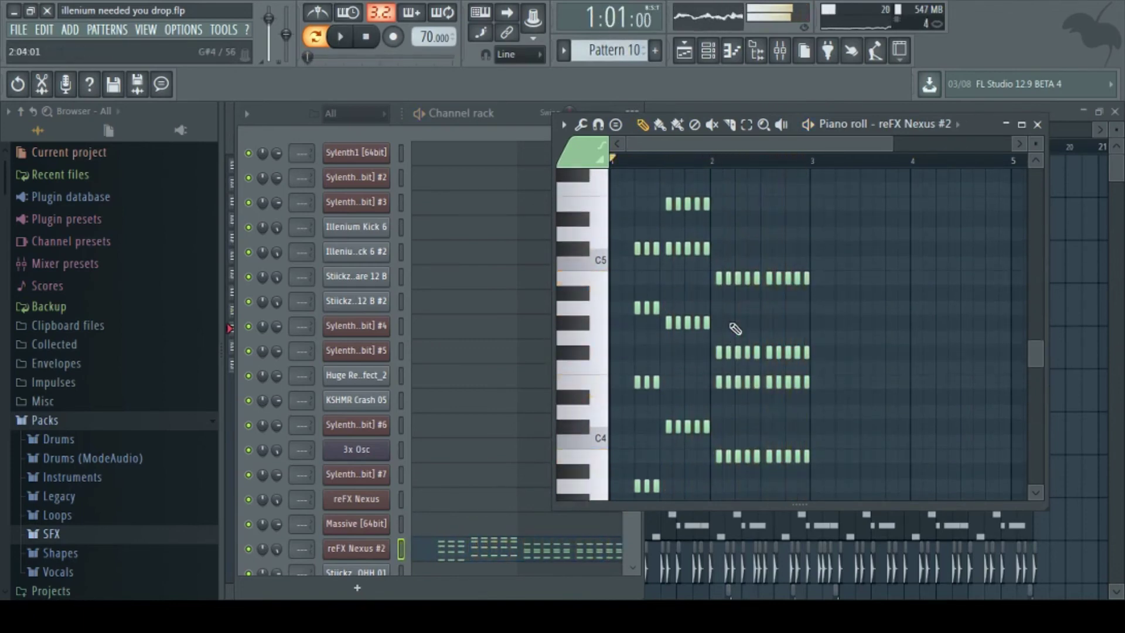
# Show Pattern 11's repeated chords on FL Keys in the piano roll and play them back.
pyautogui.scroll(1, 627, 50)
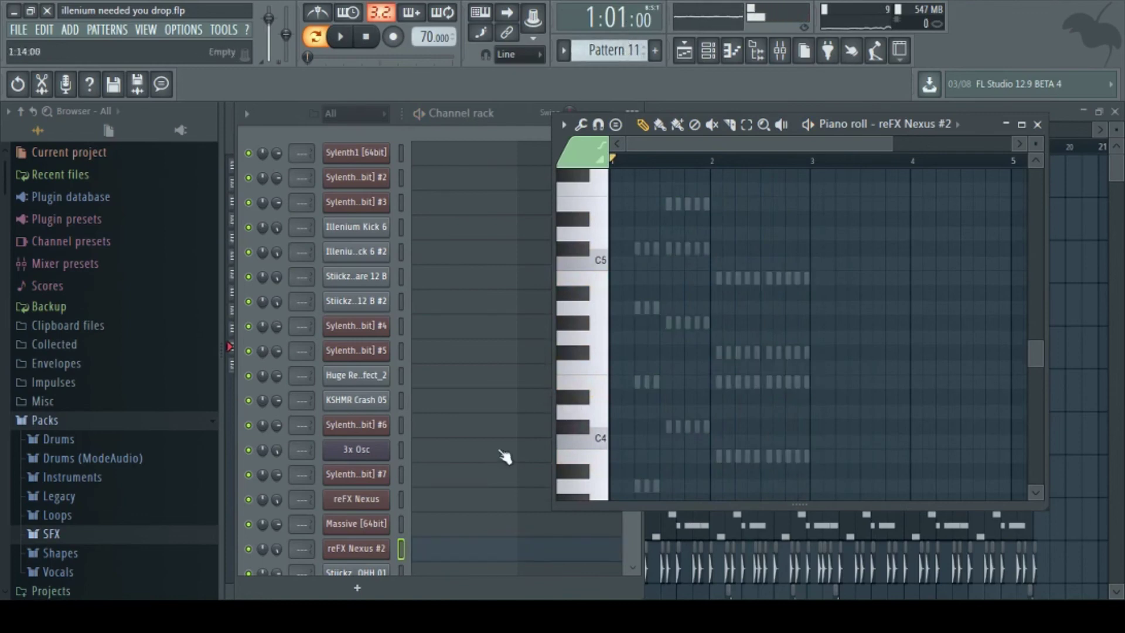
pyautogui.scroll(-4, 506, 457)
pyautogui.click(490, 432)
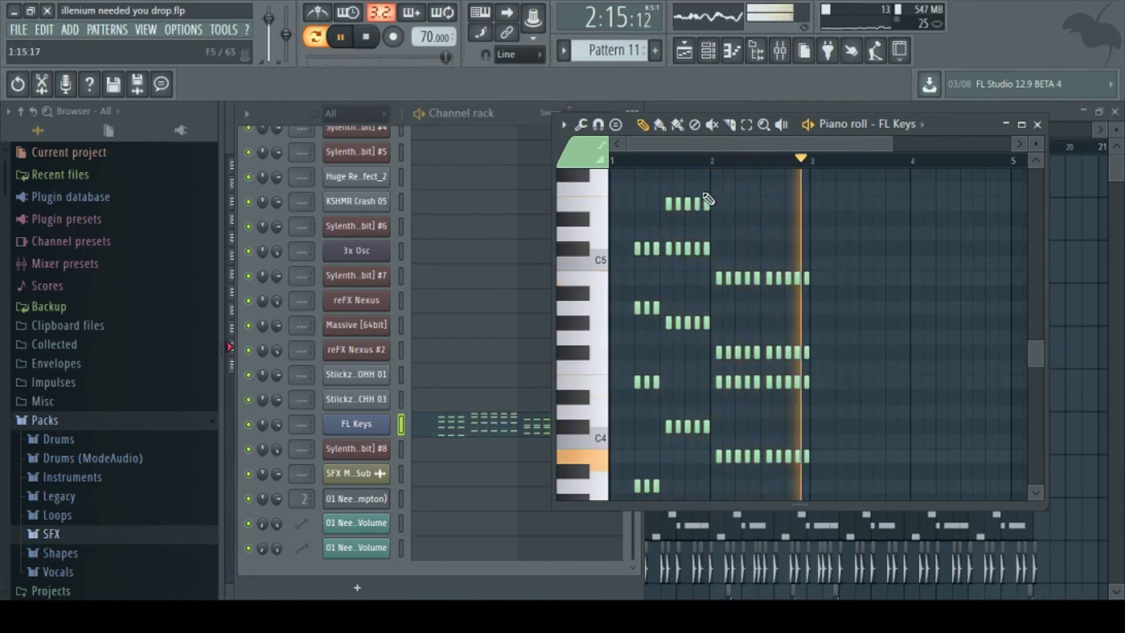
pyautogui.press('space')
# Show Pattern 12's short rising notes on Sylenth1 #8 in the piano roll and play them back.
pyautogui.moveTo(639, 56); pyautogui.dragTo(639, 50)
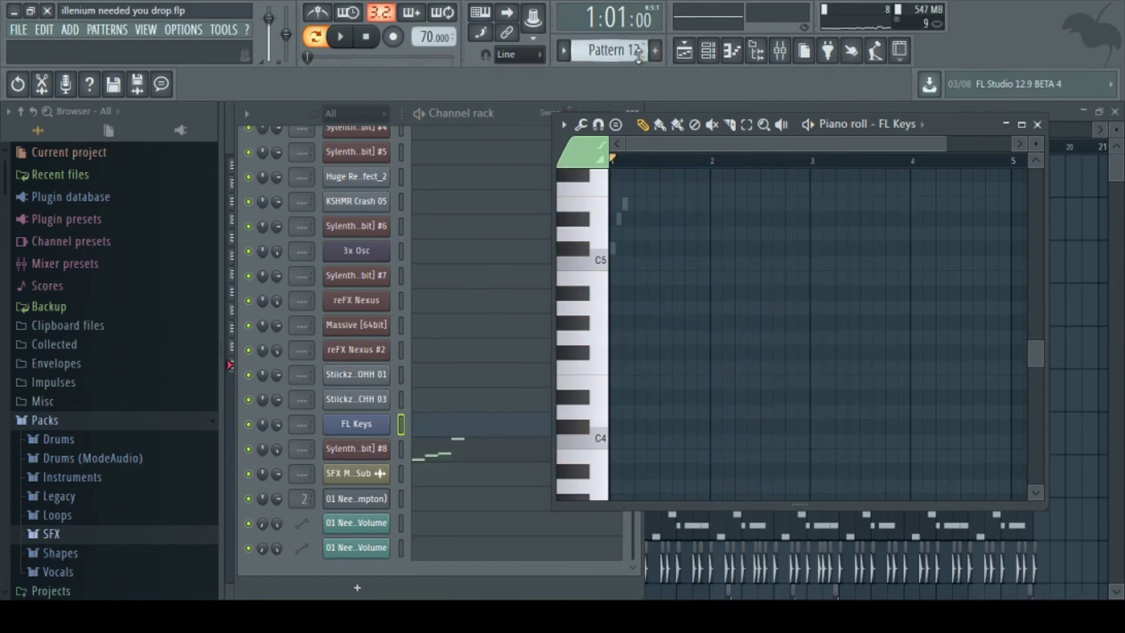
pyautogui.scroll(4, 671, 317)
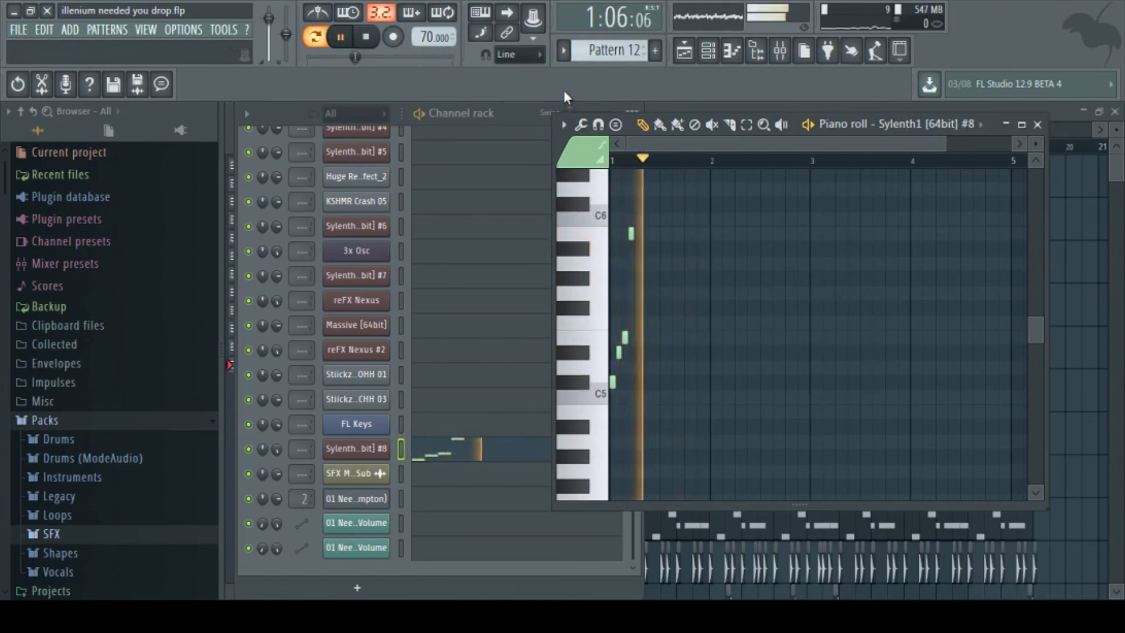
pyautogui.press('space')
# Return to the playlist and play the song arrangement from bar 15 past the last pattern clips, then stop playback.
pyautogui.click(667, 104)
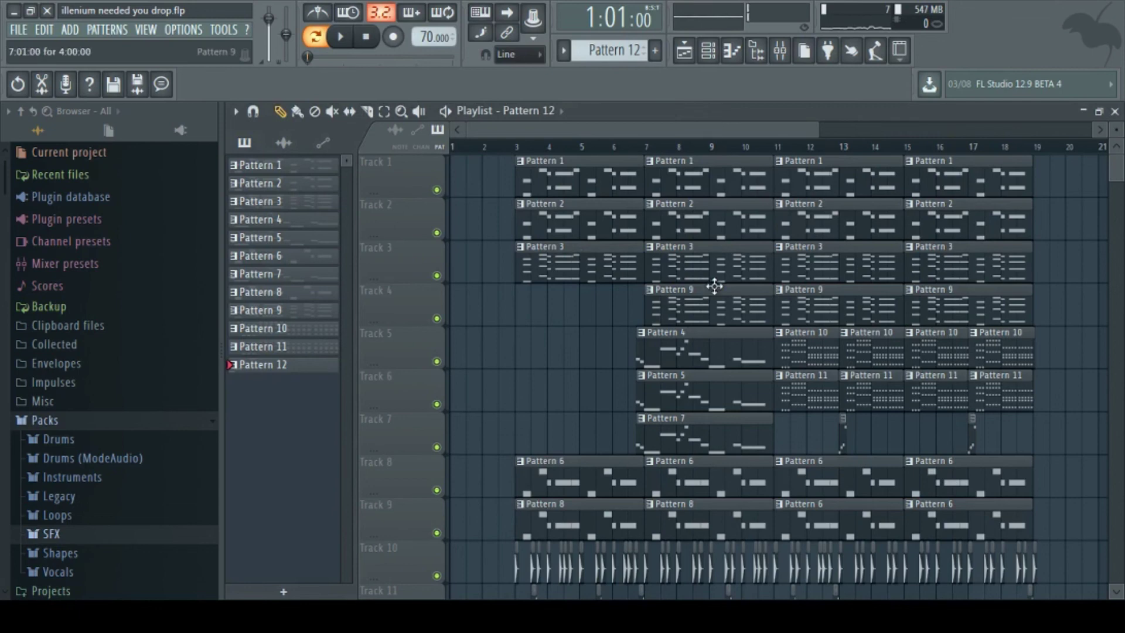
pyautogui.scroll(-2, 714, 286)
pyautogui.scroll(2, 715, 286)
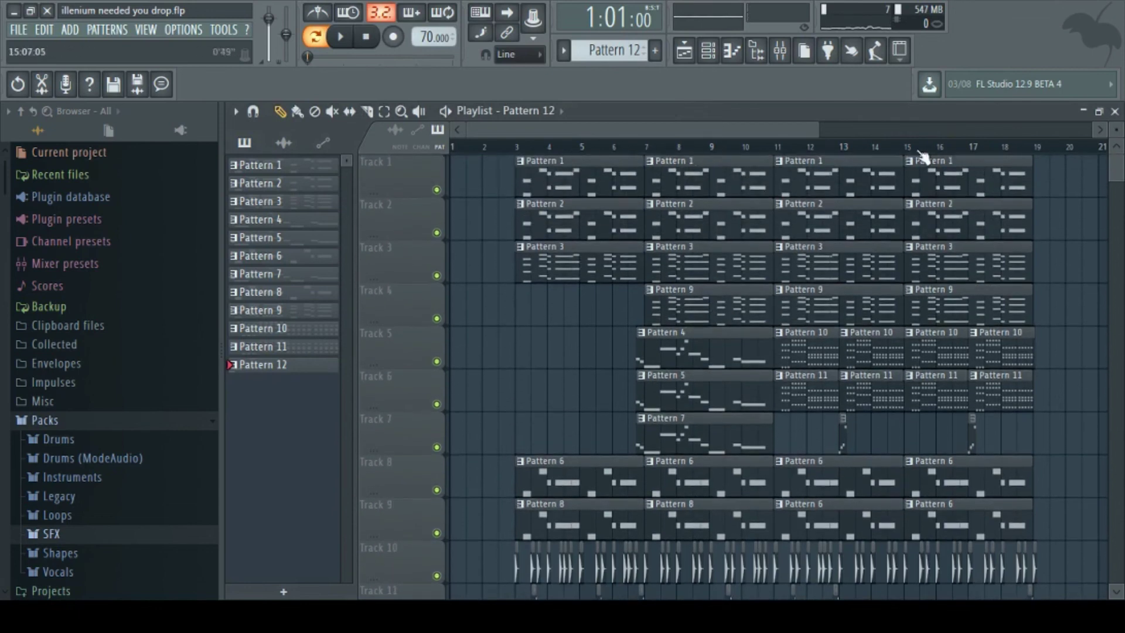
pyautogui.press('space')
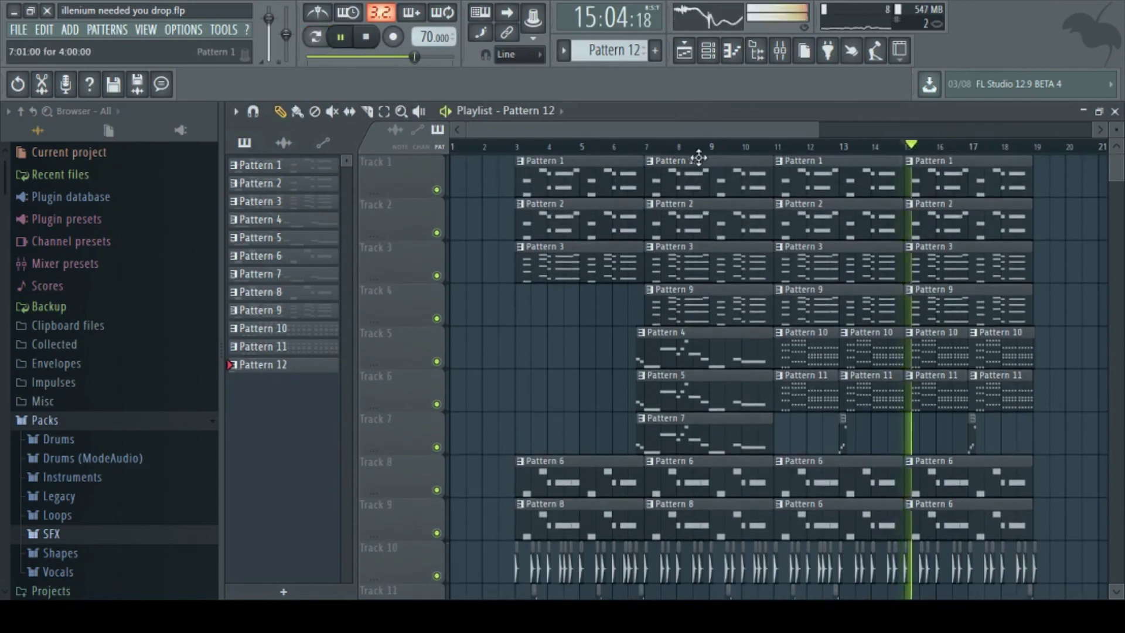
pyautogui.scroll(-3, 714, 229)
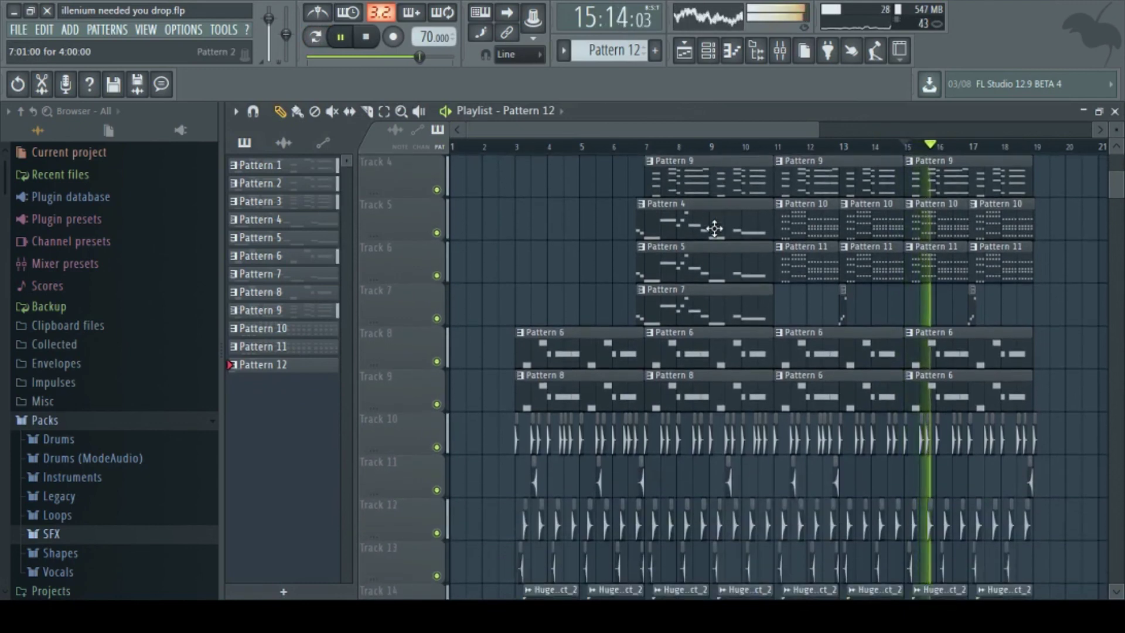
pyautogui.scroll(-3, 715, 229)
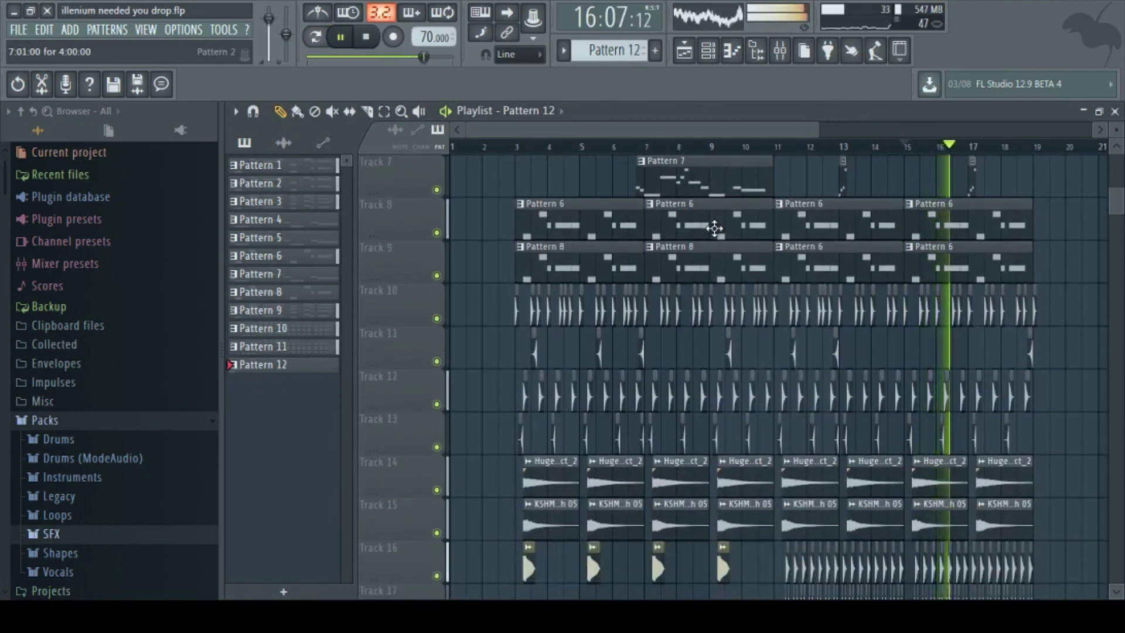
pyautogui.scroll(-2, 714, 228)
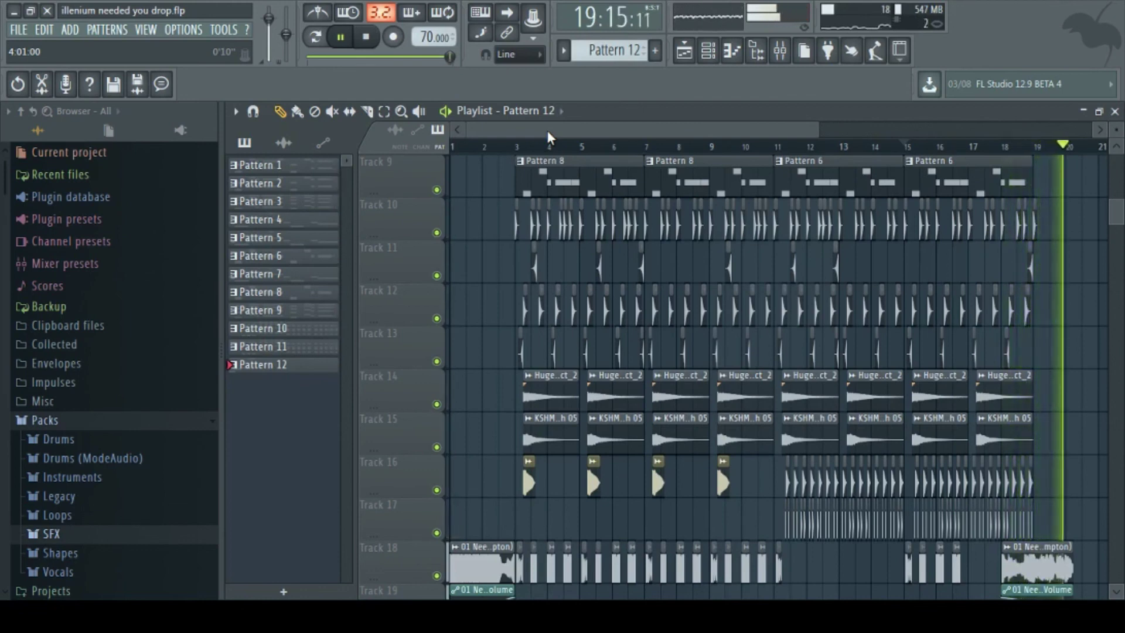
pyautogui.press('space')
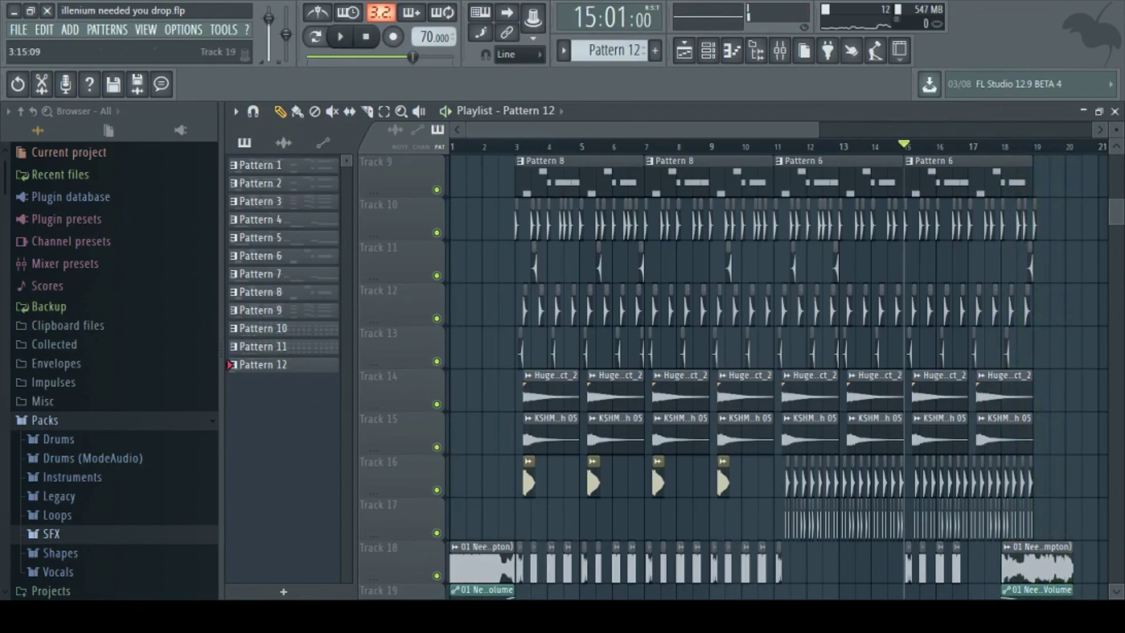